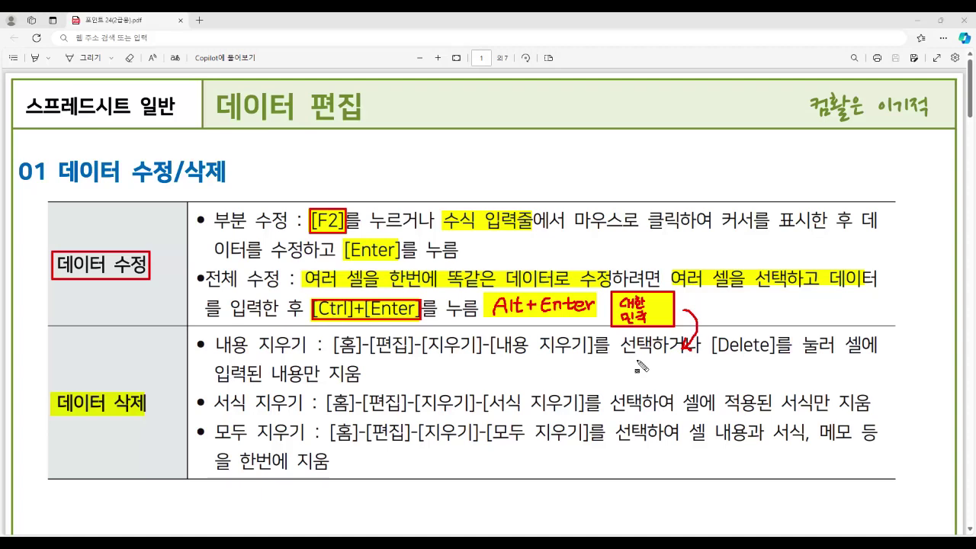
Highlight "[Delete]", "내용 지우기" and the "홈]-[편집]-[지우기" path in yellow on the 내용 지우기 line of the 데이터 삭제 row
left_click_drag(707, 345, 776, 346)
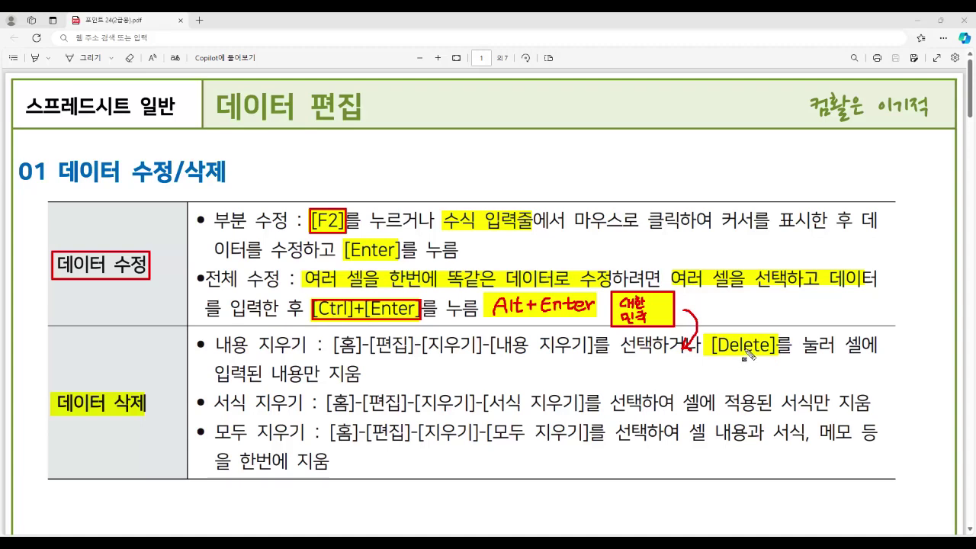
left_click_drag(495, 345, 589, 347)
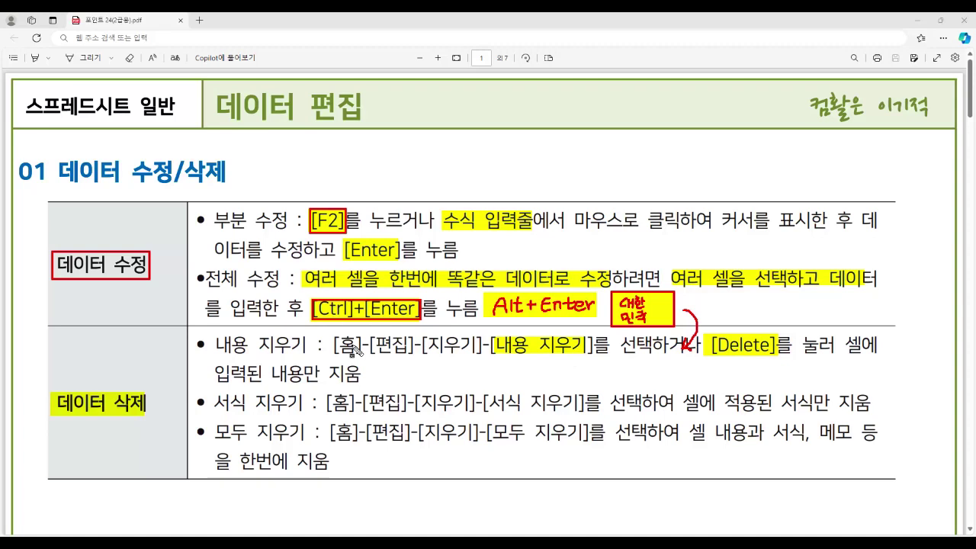
left_click_drag(336, 347, 473, 348)
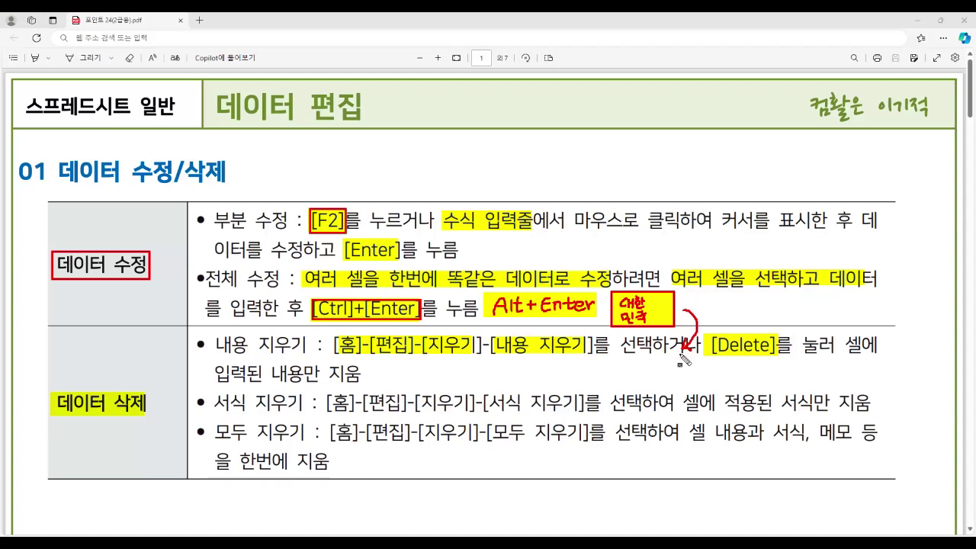
Highlight both occurrences of "서식 지우기" and the phrase "셀에 적용된 서식만 지움" in yellow in the 데이터 삭제 row
left_click_drag(215, 403, 303, 404)
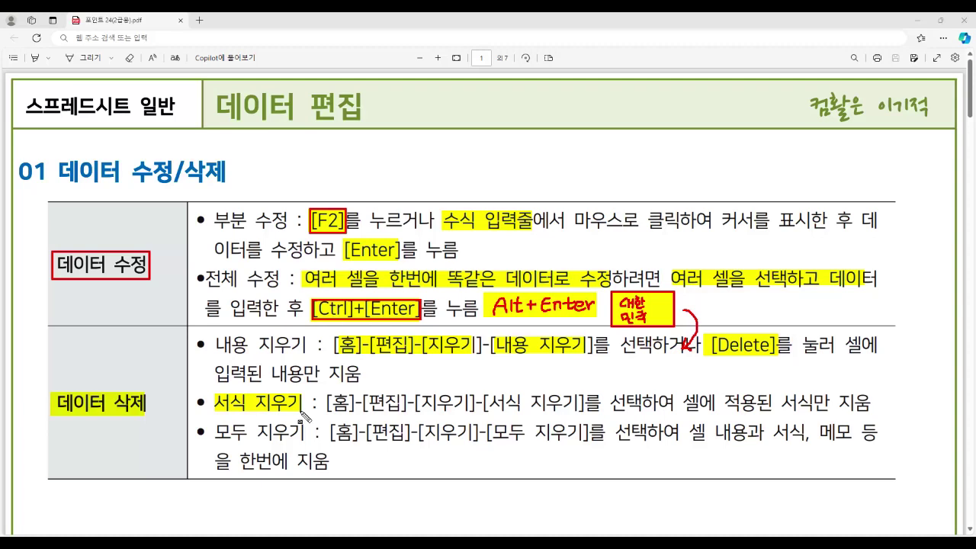
left_click_drag(490, 403, 581, 404)
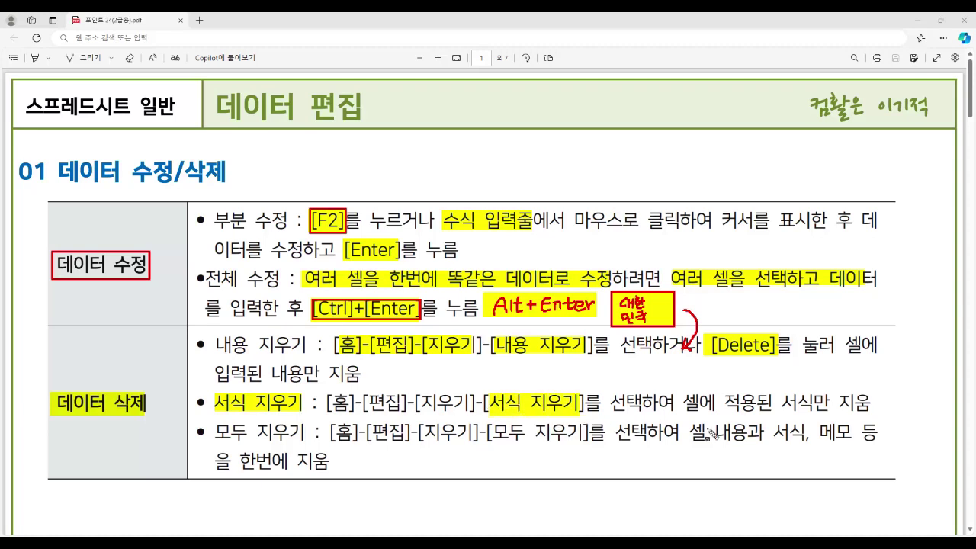
left_click_drag(685, 404, 871, 405)
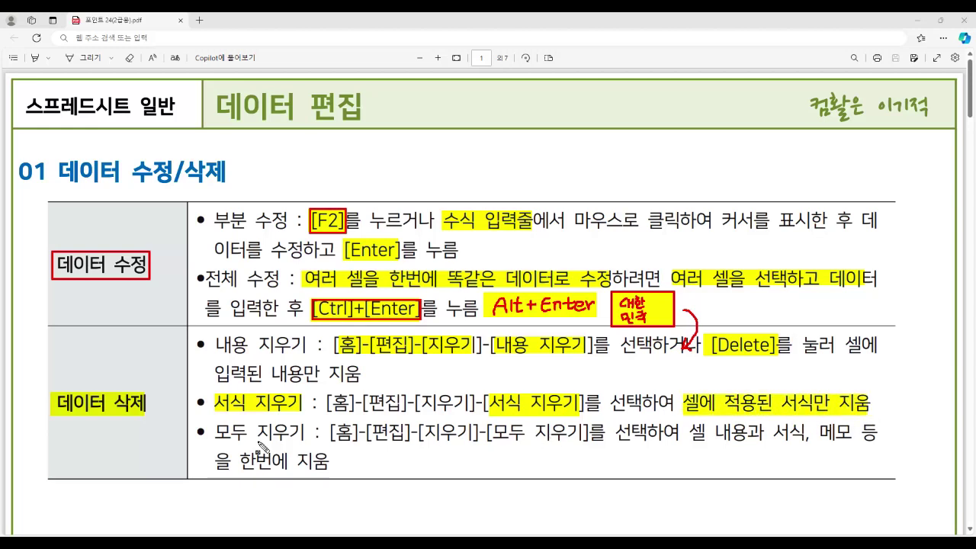
Highlight both occurrences of "모두 지우기" and the phrase "셀 내용과 서식, 메모" in yellow in the 데이터 삭제 row
left_click_drag(214, 432, 305, 433)
left_click_drag(488, 433, 580, 432)
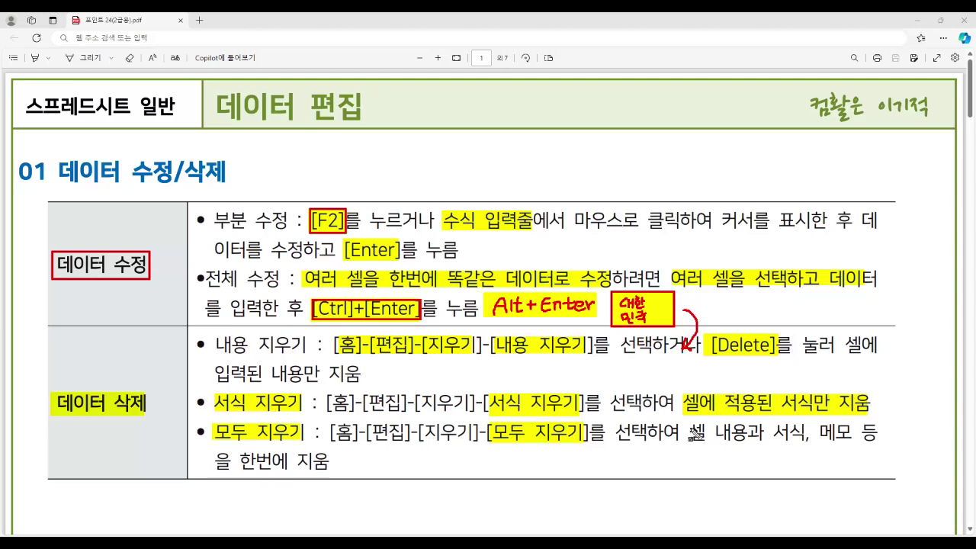
mouse_move(689, 432)
left_mouse_down()
mouse_move(802, 433)
mouse_move(850, 444)
left_mouse_up()
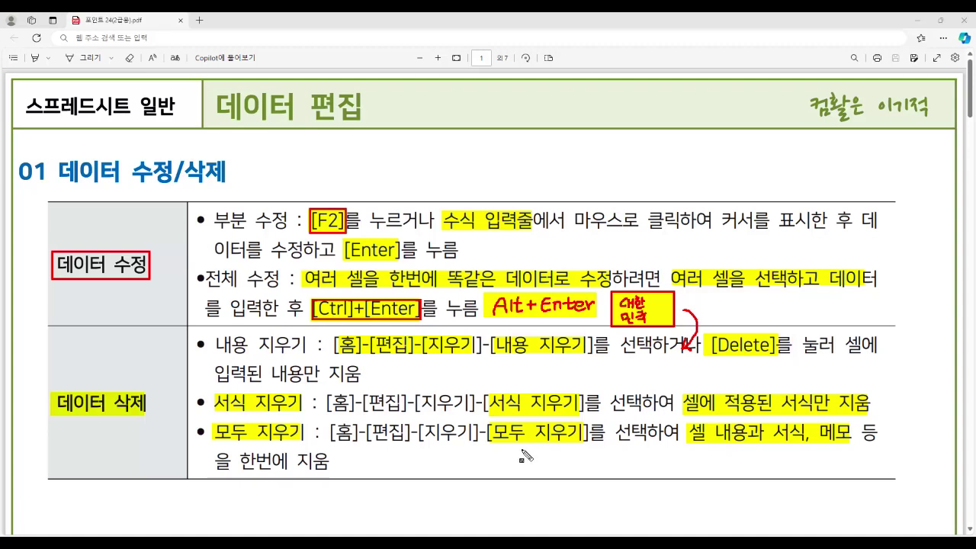
Switch to the Excel workbook 절대족보2급.xlsx and append "입니다" to the text in cell A1
key("F5")
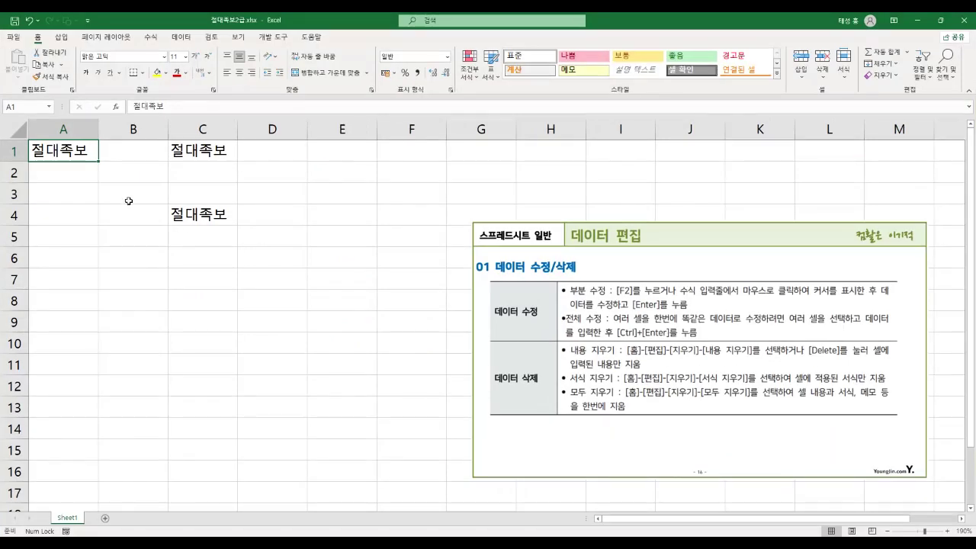
left_click(83, 168)
key("Up")
key("F2")
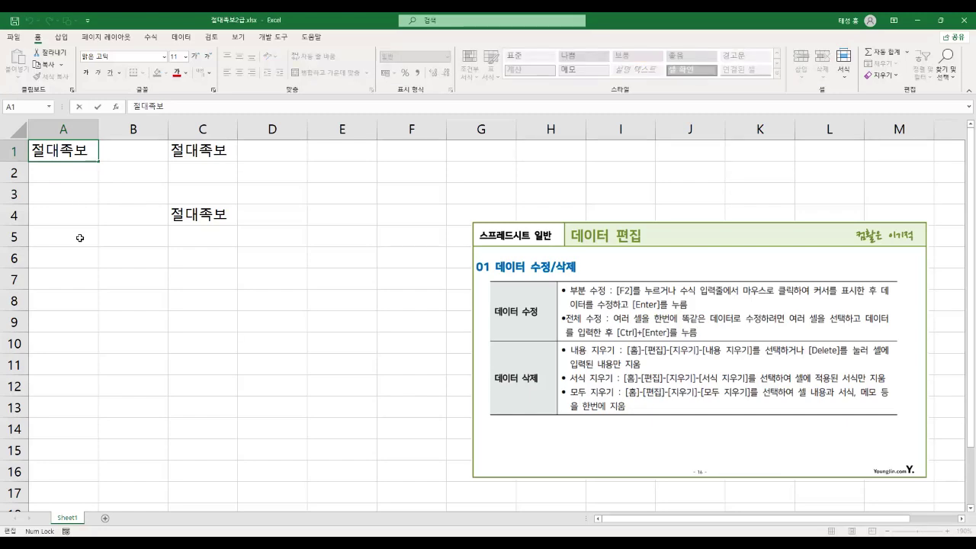
left_click(79, 238)
left_click(78, 154)
key("F2")
type("입니다")
key("Return")
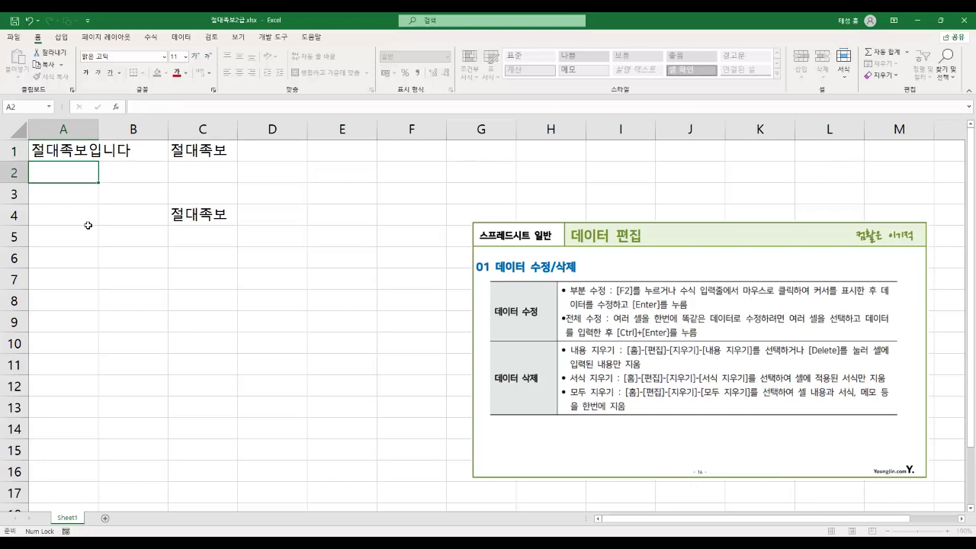
Remove the ending "입니다" from cell A1 by editing its text in the formula bar
left_click(85, 153)
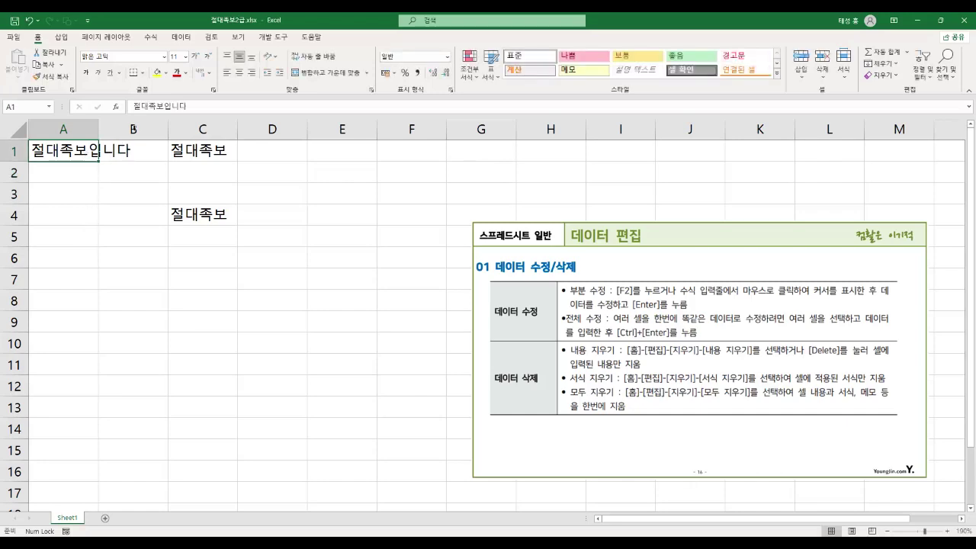
left_click(195, 105)
key("BackSpace")
key("BackSpace")
key("BackSpace")
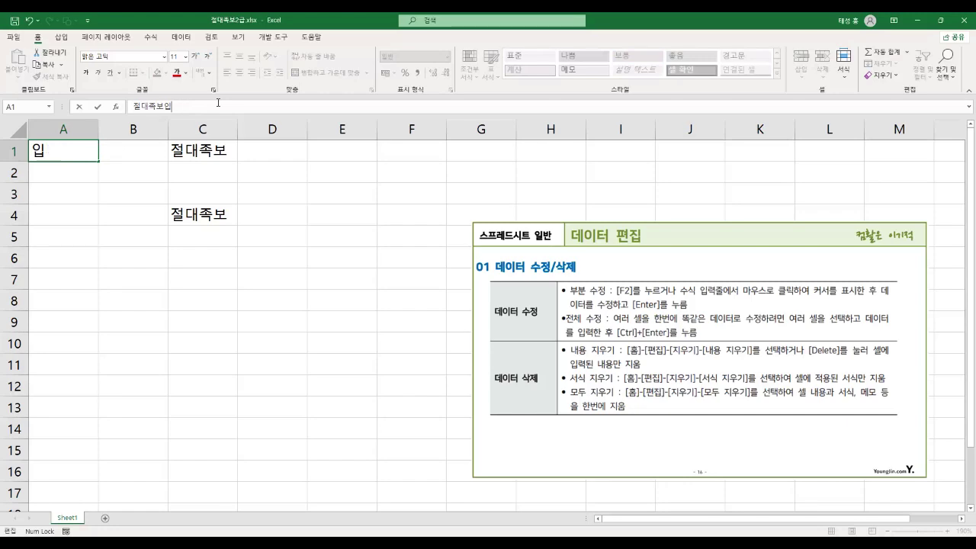
key("Return")
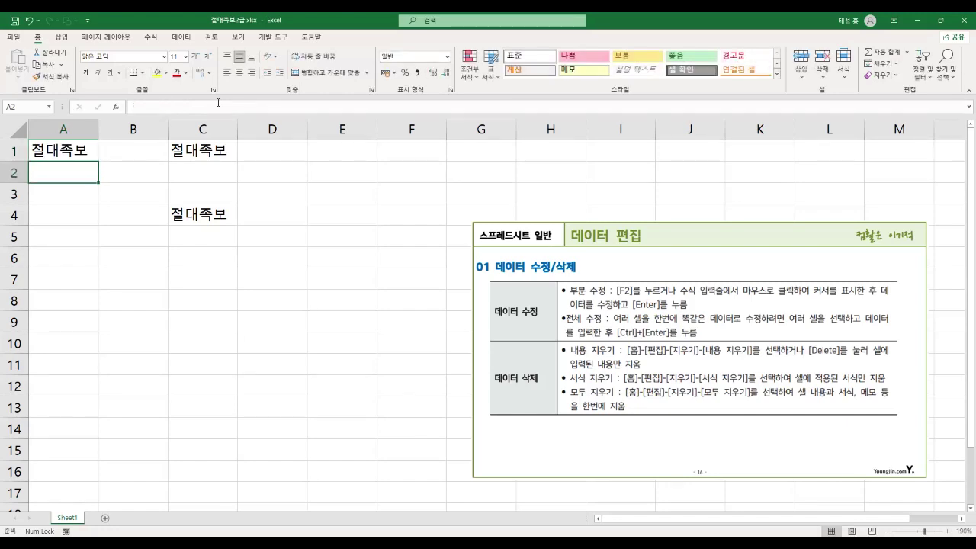
Enter "절대족보입니다" into cells A1, C1 and C4 at once by appending "입니다" to C4's text
left_click(77, 154)
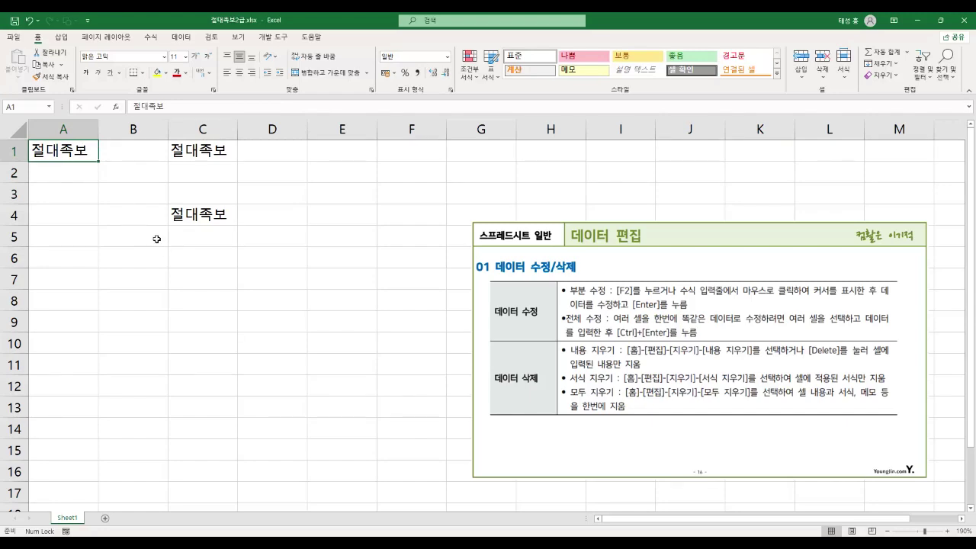
left_click(213, 151, "ctrl")
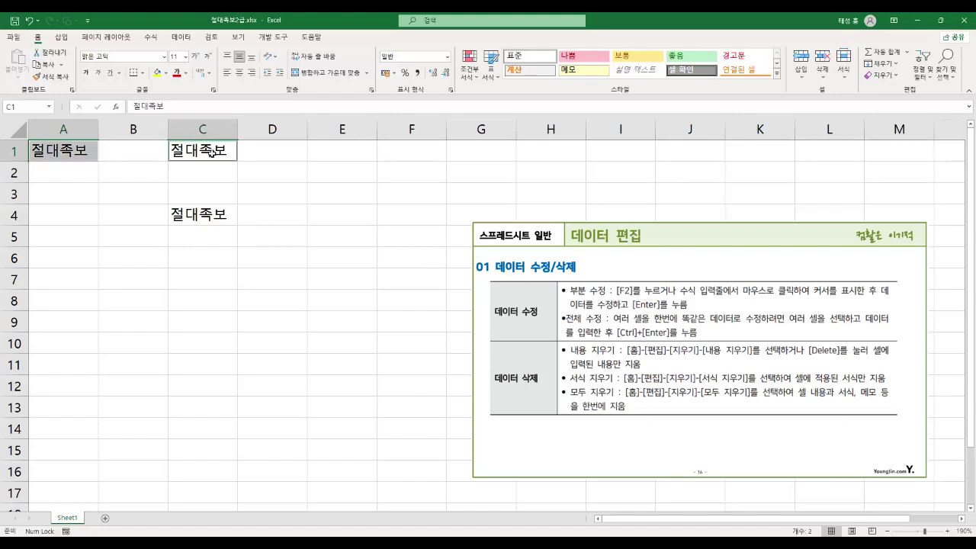
left_click(209, 215, "ctrl")
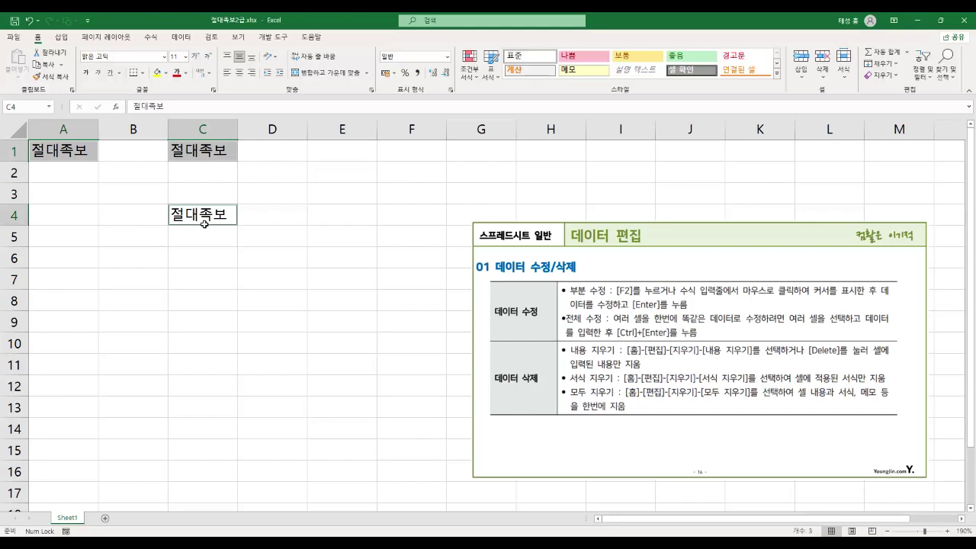
key("F2")
type("입니다")
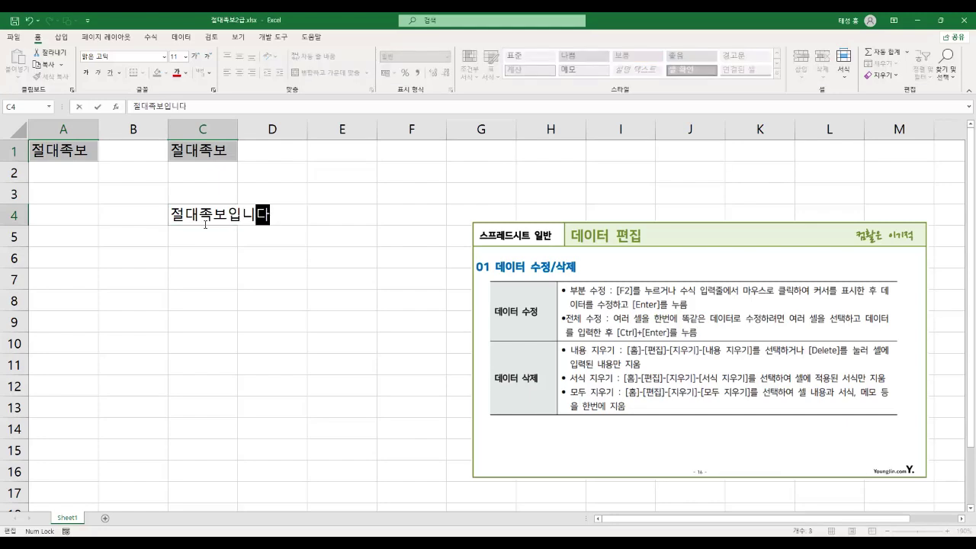
key("ctrl+Return")
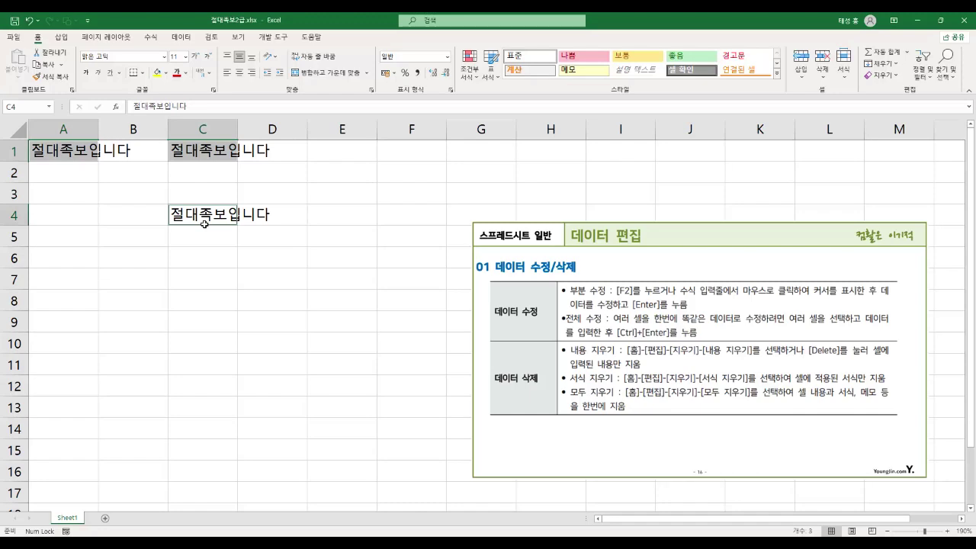
Fill every cell of the range B6:D11 with "절대족보" in a single entry
left_click(192, 253)
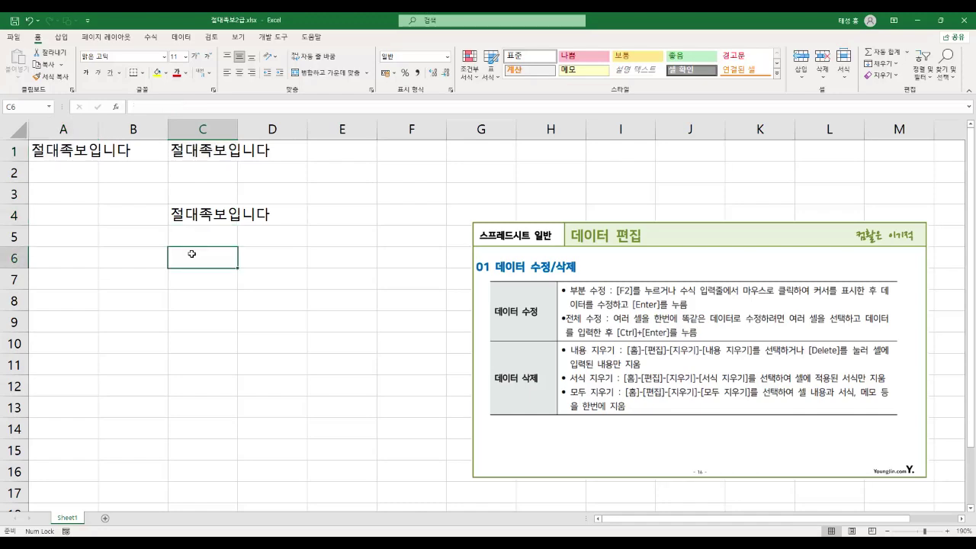
left_click_drag(148, 258, 290, 368)
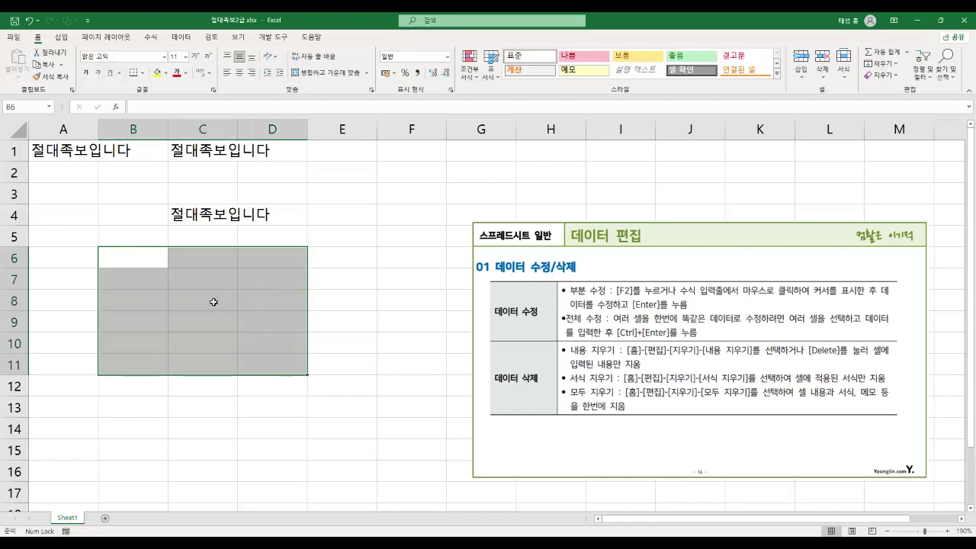
type("절대족보")
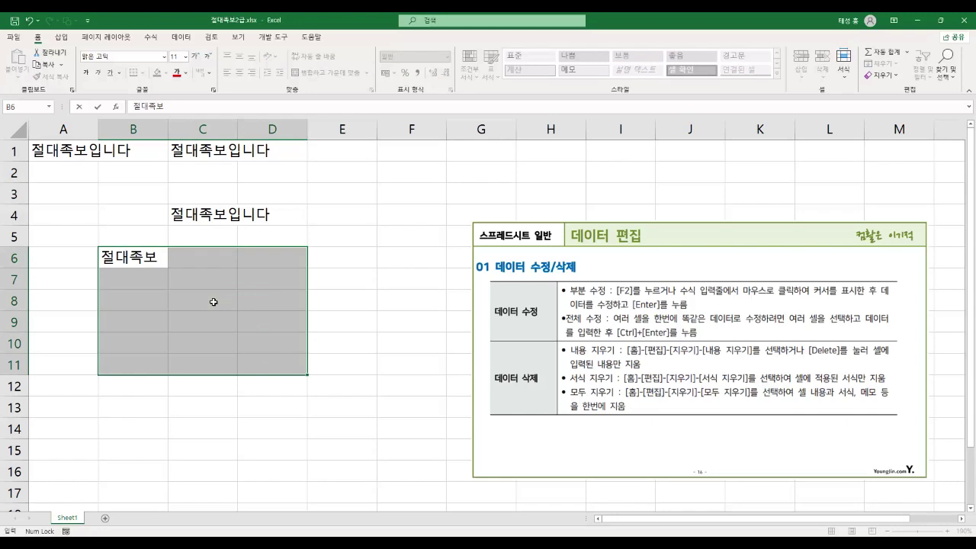
key("ctrl+Return")
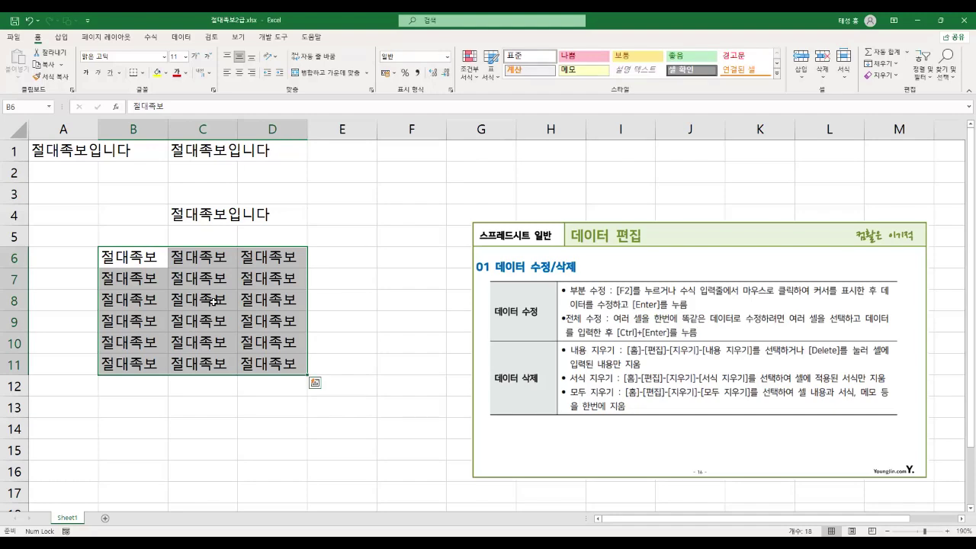
Enter "절대" and "족보" on two lines within cell F5, and select that cell
left_click(391, 241)
type("절대")
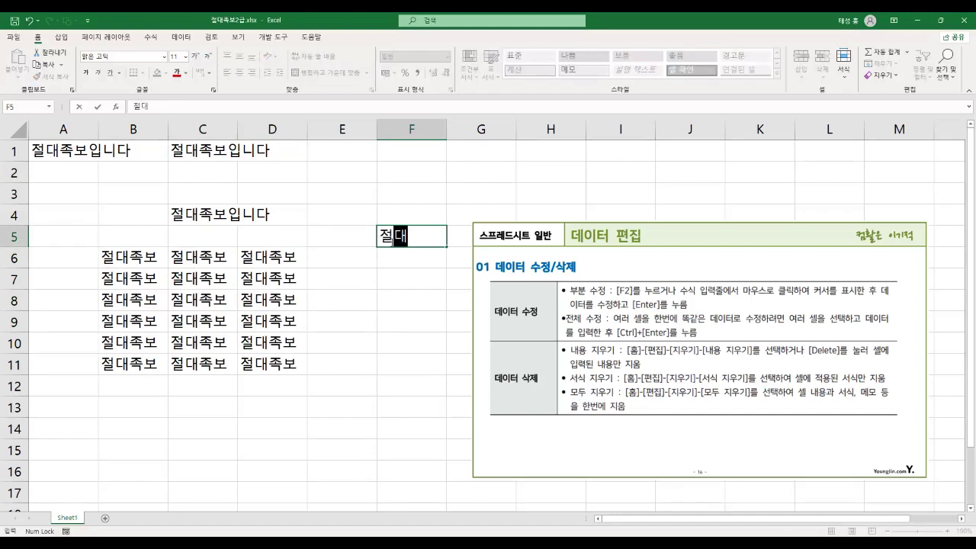
key("Return")
key("alt+Return")
type("족보")
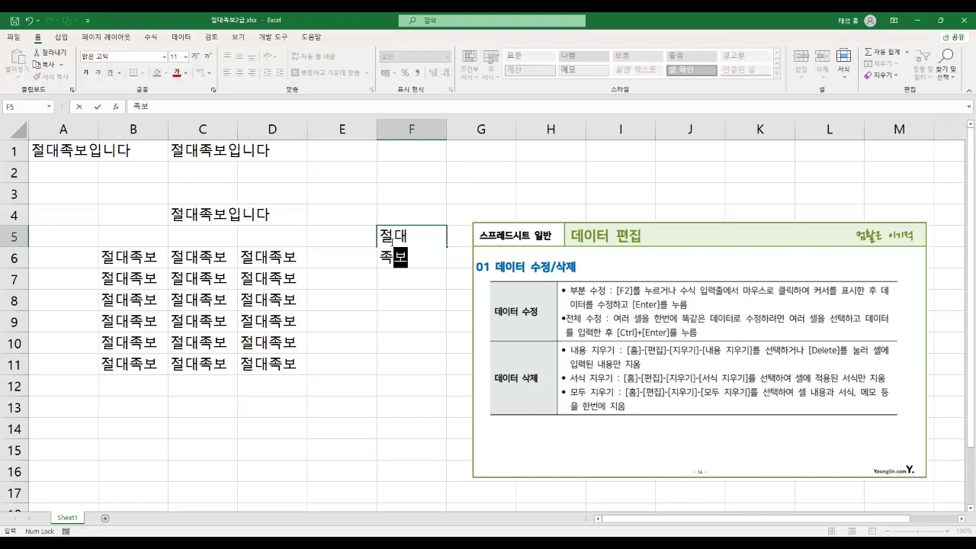
key("Return")
left_click(391, 241)
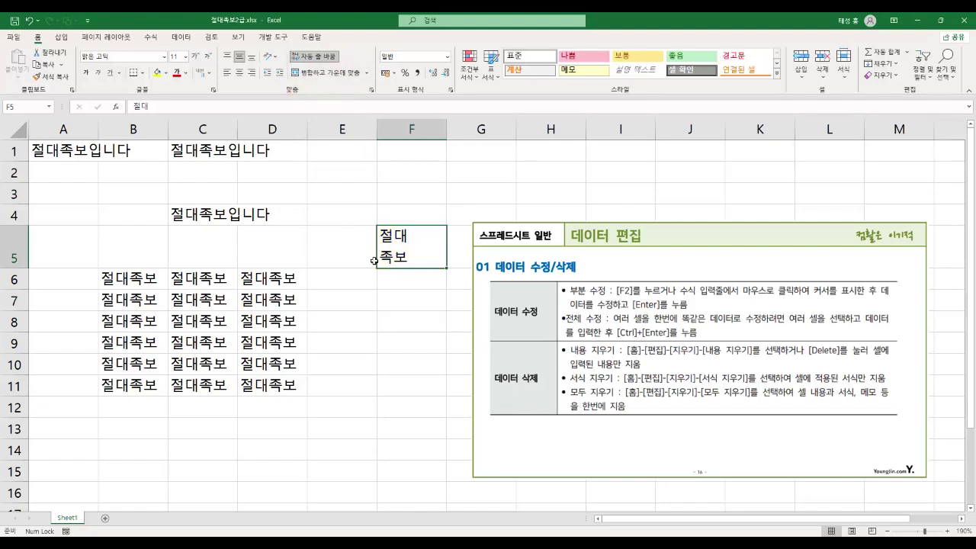
Clear the contents of cell A1
left_click(73, 155)
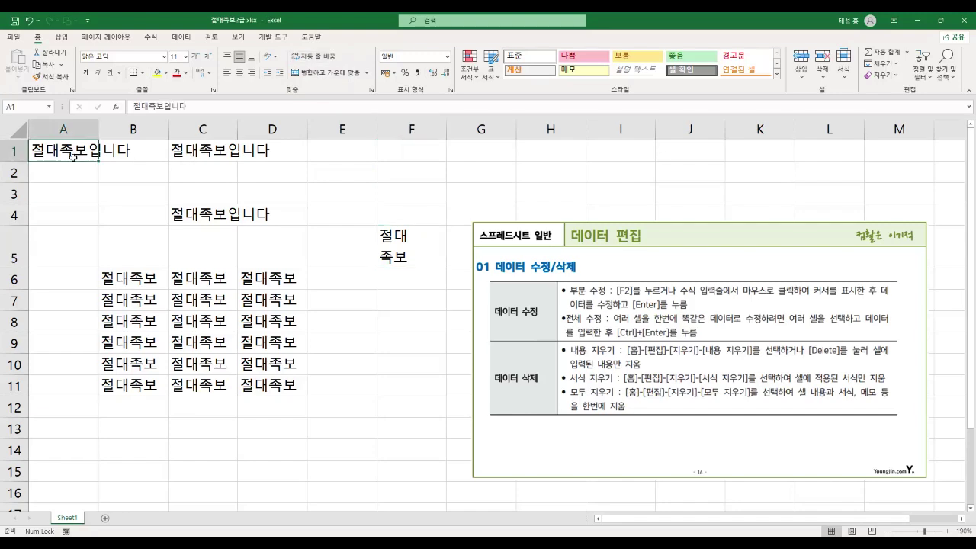
key("Delete")
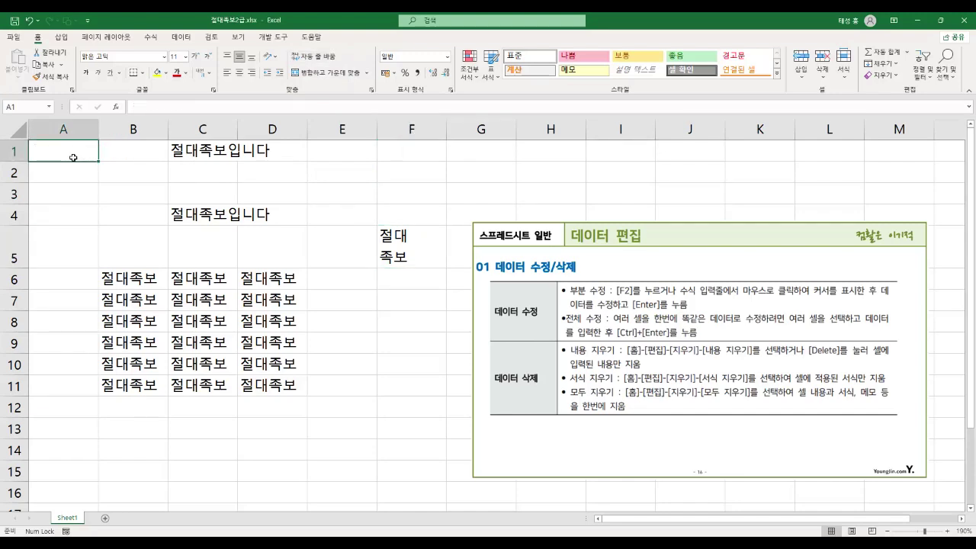
Show the Clear options for cell C1 and highlight 모두 지우기, 서식 지우기, 내용 지우기 and 메모 지우기 in yellow
left_click(217, 156)
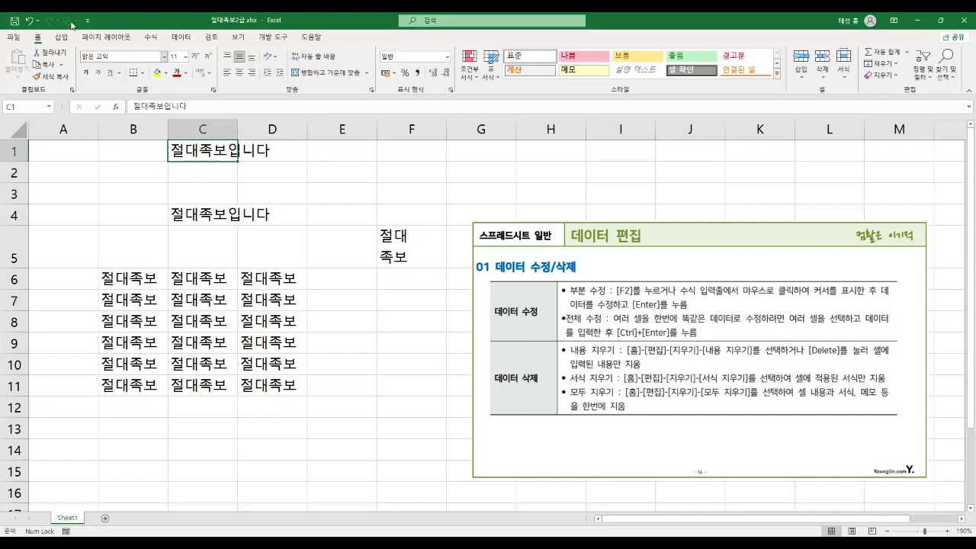
left_click(894, 78)
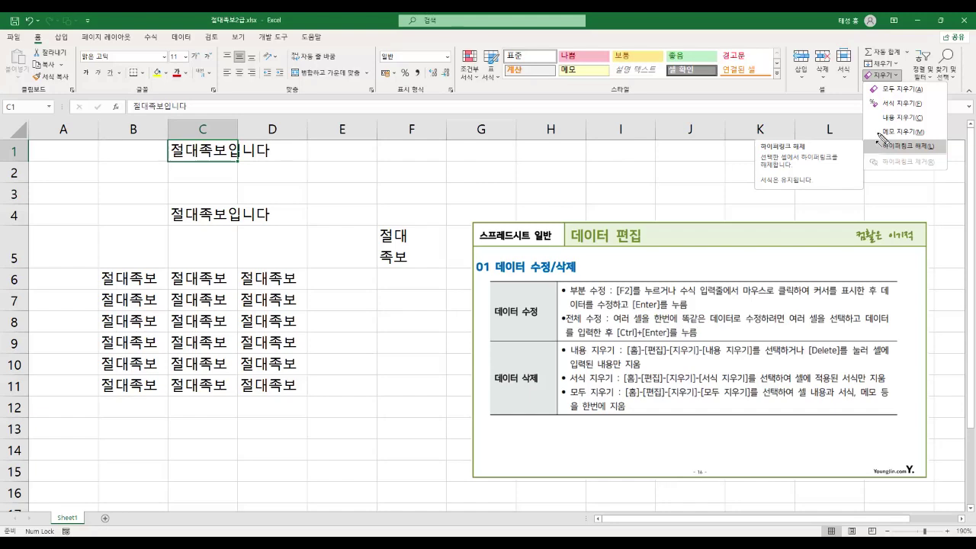
mouse_move(867, 89)
left_mouse_down()
mouse_move(930, 102)
mouse_move(934, 113)
left_mouse_up()
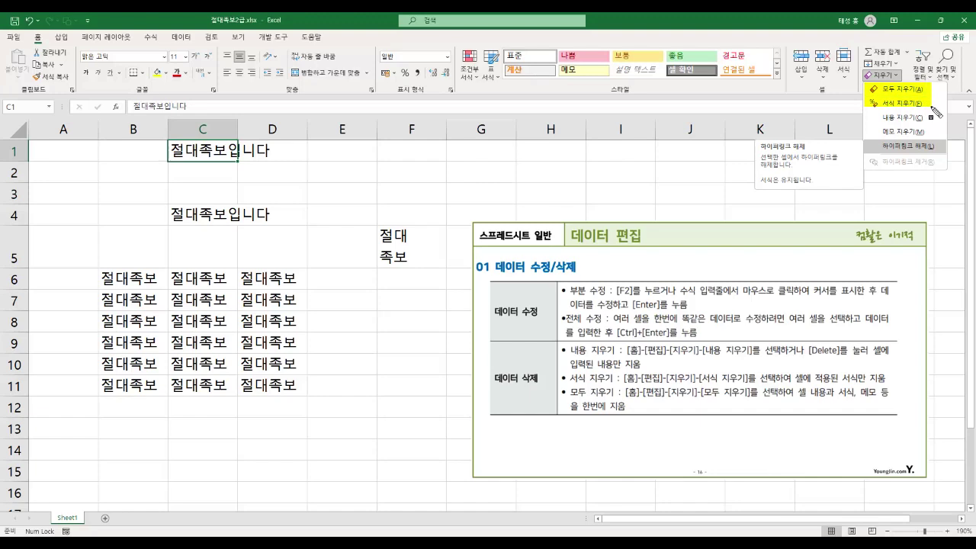
left_click_drag(866, 117, 932, 118)
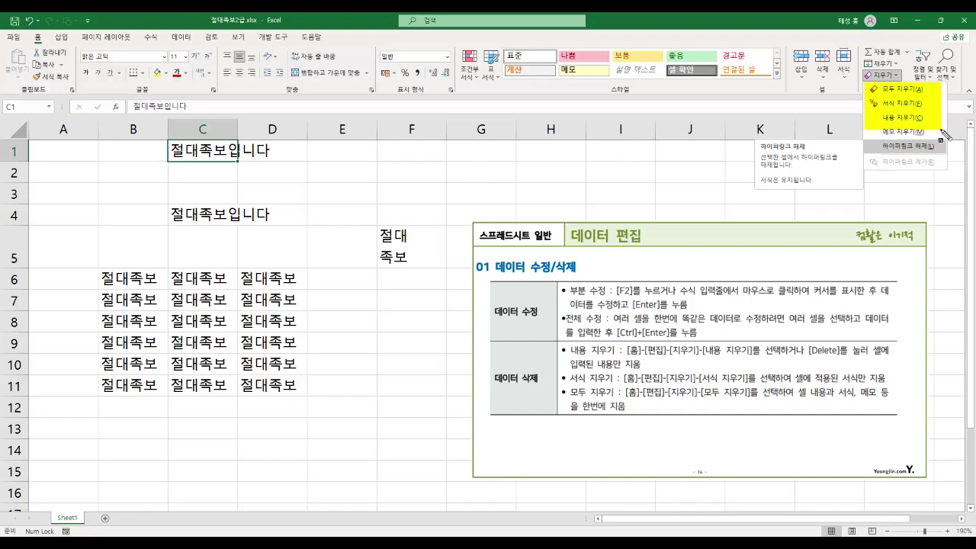
left_click_drag(866, 131, 948, 132)
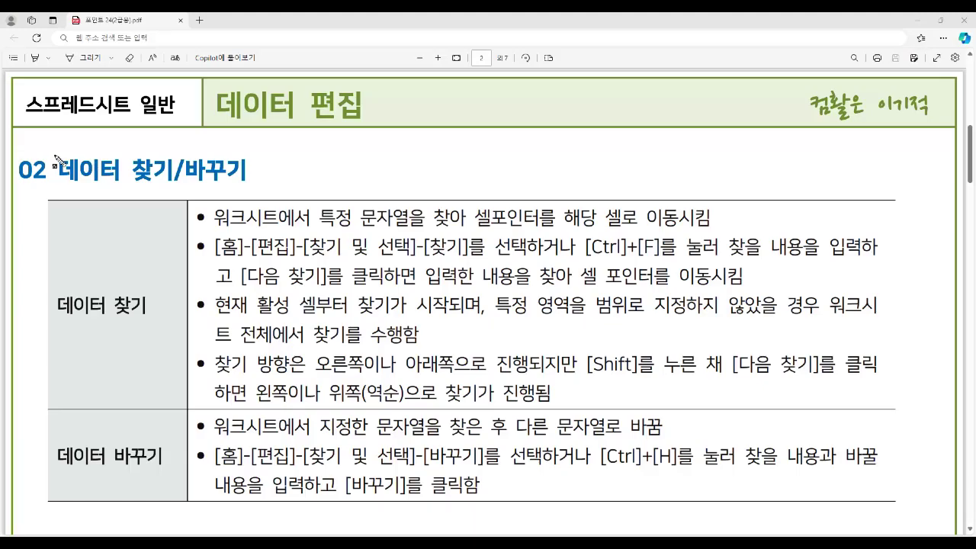
Switch to page 2 of the PDF and highlight the heading "데이터 찾기/바꾸기" in yellow
left_click_drag(55, 156, 249, 187)
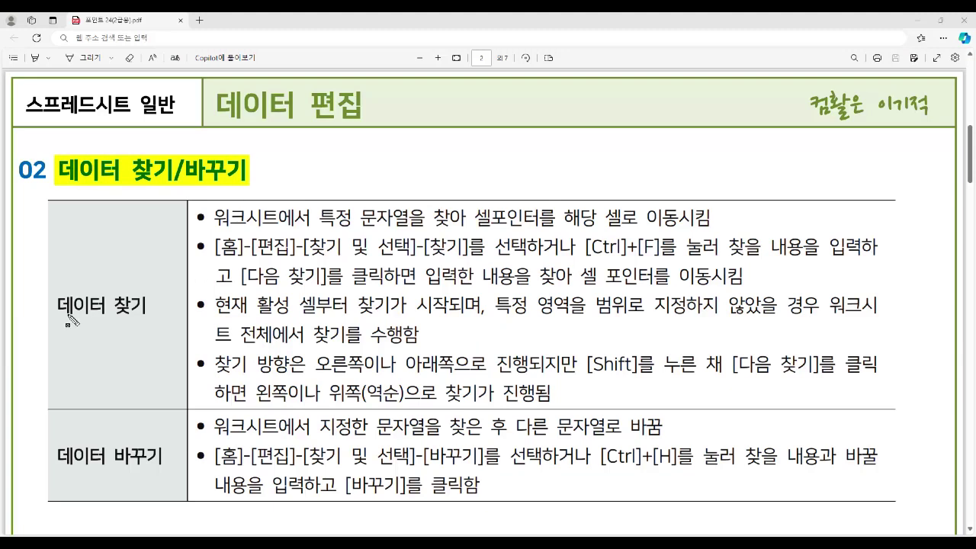